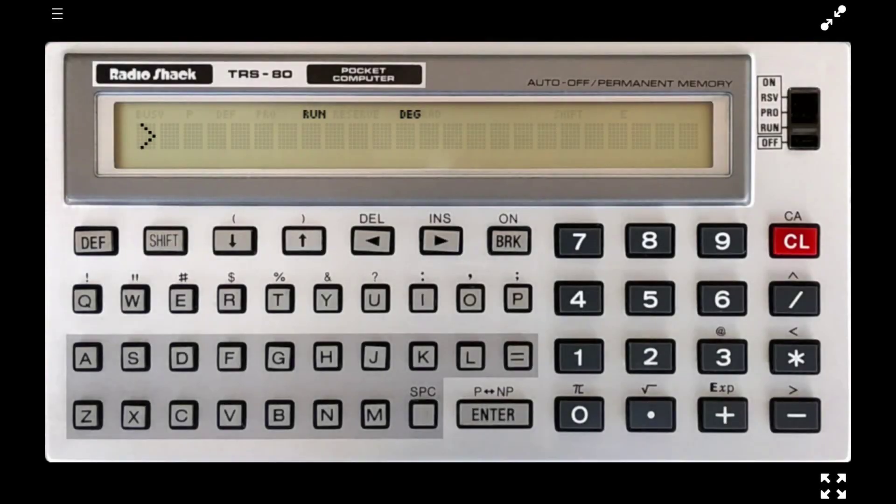
# Launch the Tandy 26-3591 printer extension from the main menu's extension list.
pyautogui.click(57, 15)
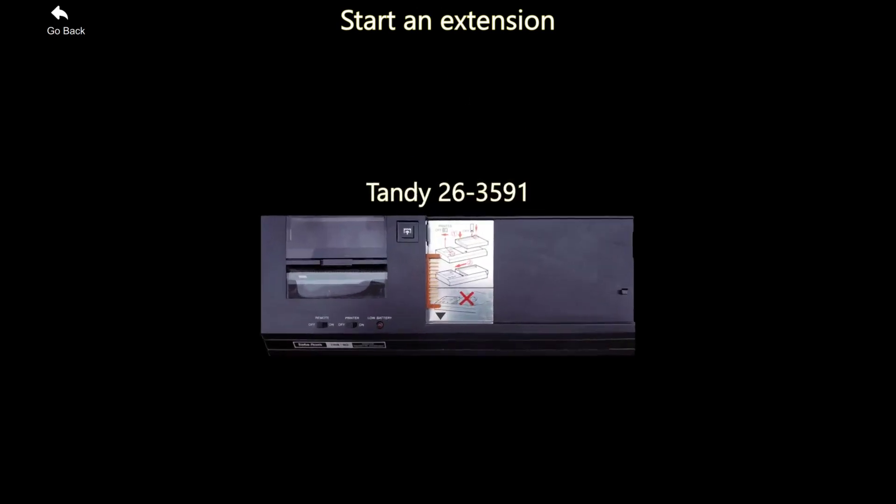
pyautogui.click(480, 299)
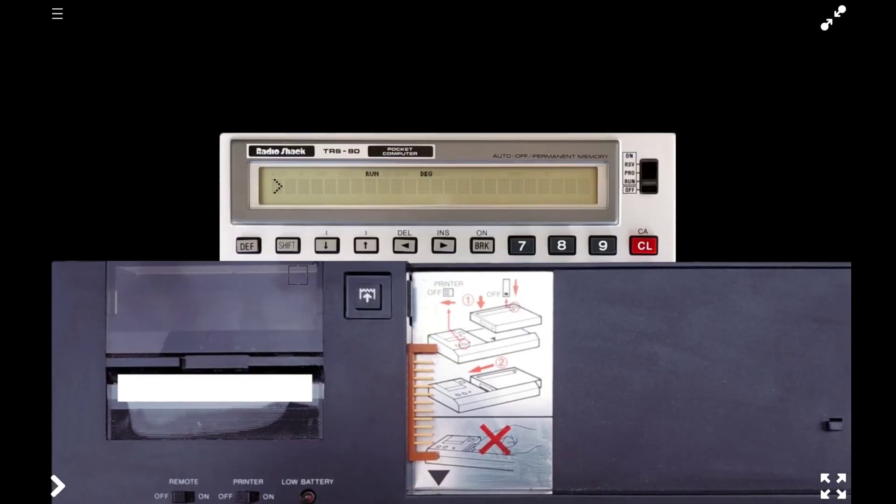
# Bring up the TRS-80's Link menu for its 11-pin connector to the 26-3591.
pyautogui.rightClick(322, 63)
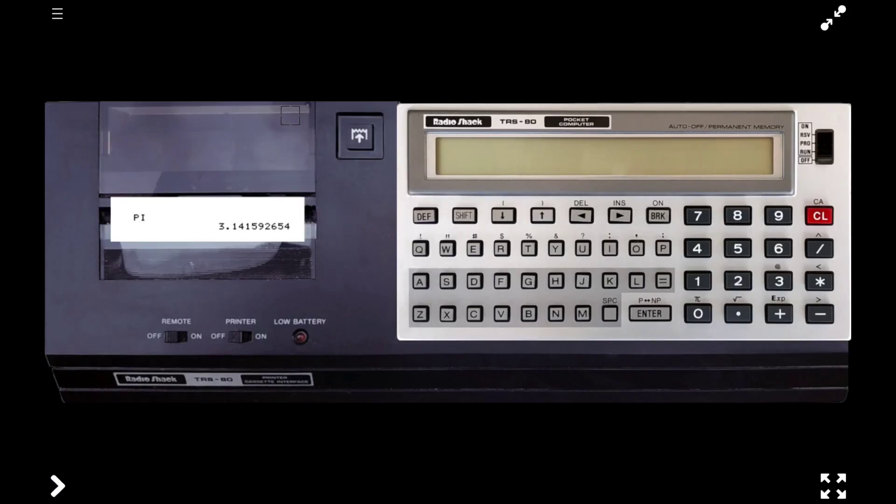
# Slide the docked TRS-80's power switch from OFF to RUN.
pyautogui.click(823, 136)
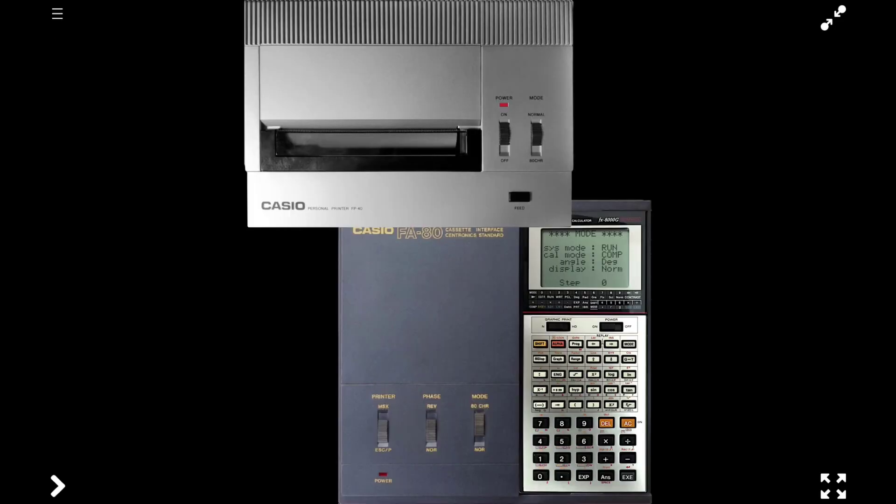
# Attach the FP-40 printer to the FA-80 interface.
pyautogui.moveTo(420, 74); pyautogui.dragTo(532, 44)
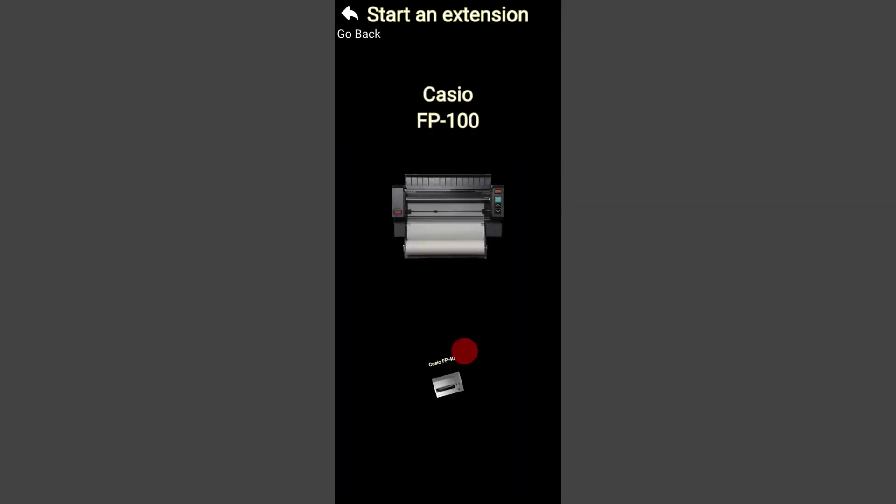
# Start the Casio FP-40 printer extension and return to the fx-8000G.
pyautogui.moveTo(465, 351); pyautogui.dragTo(496, 226)
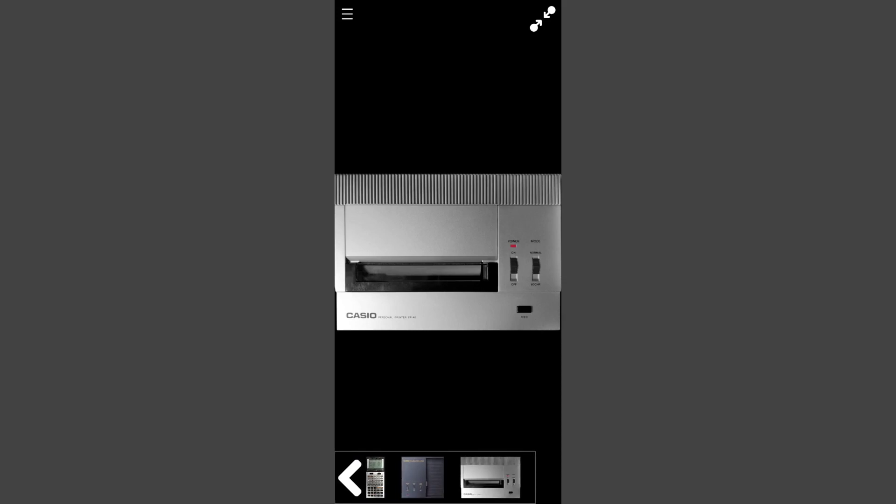
pyautogui.click(376, 478)
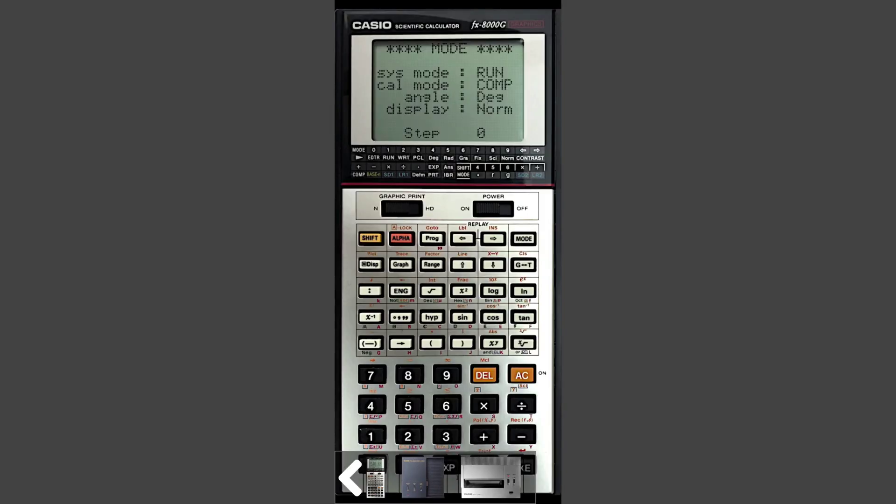
# Run L.Prog 0 on the fx-8000G to list program 0.
pyautogui.click(409, 466)
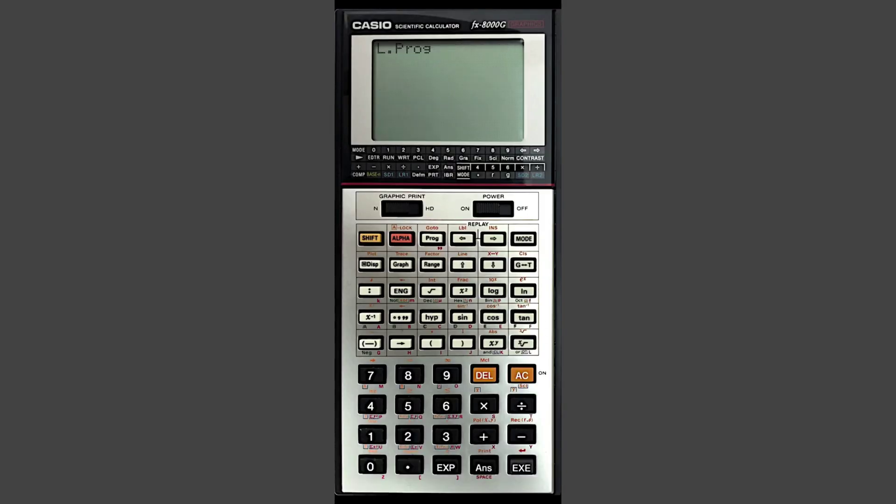
pyautogui.click(370, 466)
pyautogui.click(521, 467)
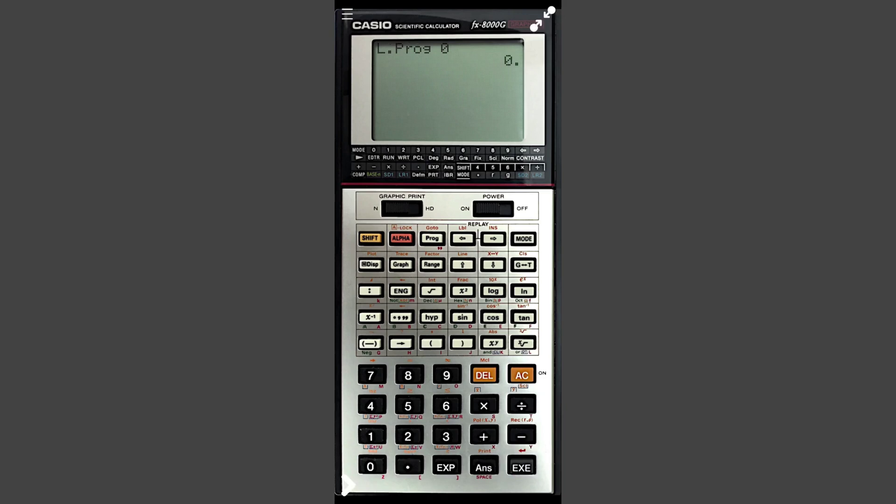